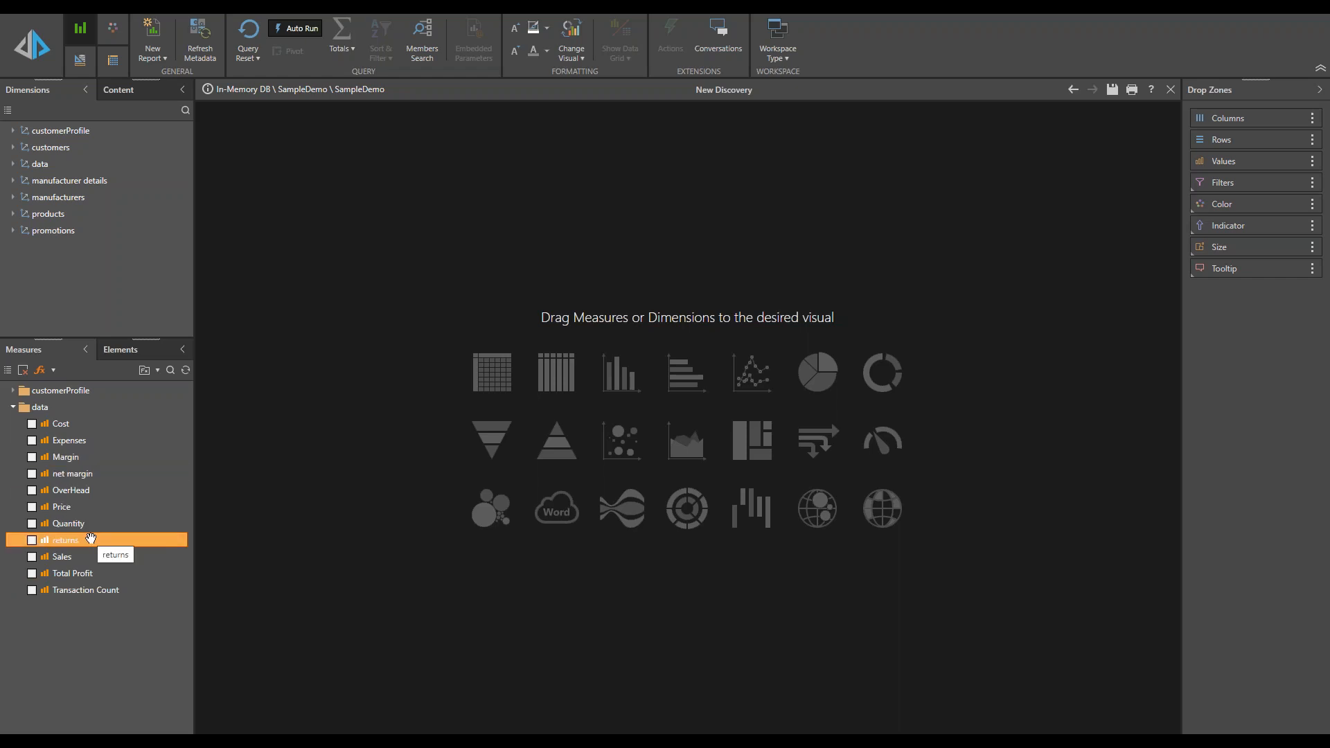
- Inspect the properties of the returns measure in the data folder and close them without making changes
right_click(90, 539)
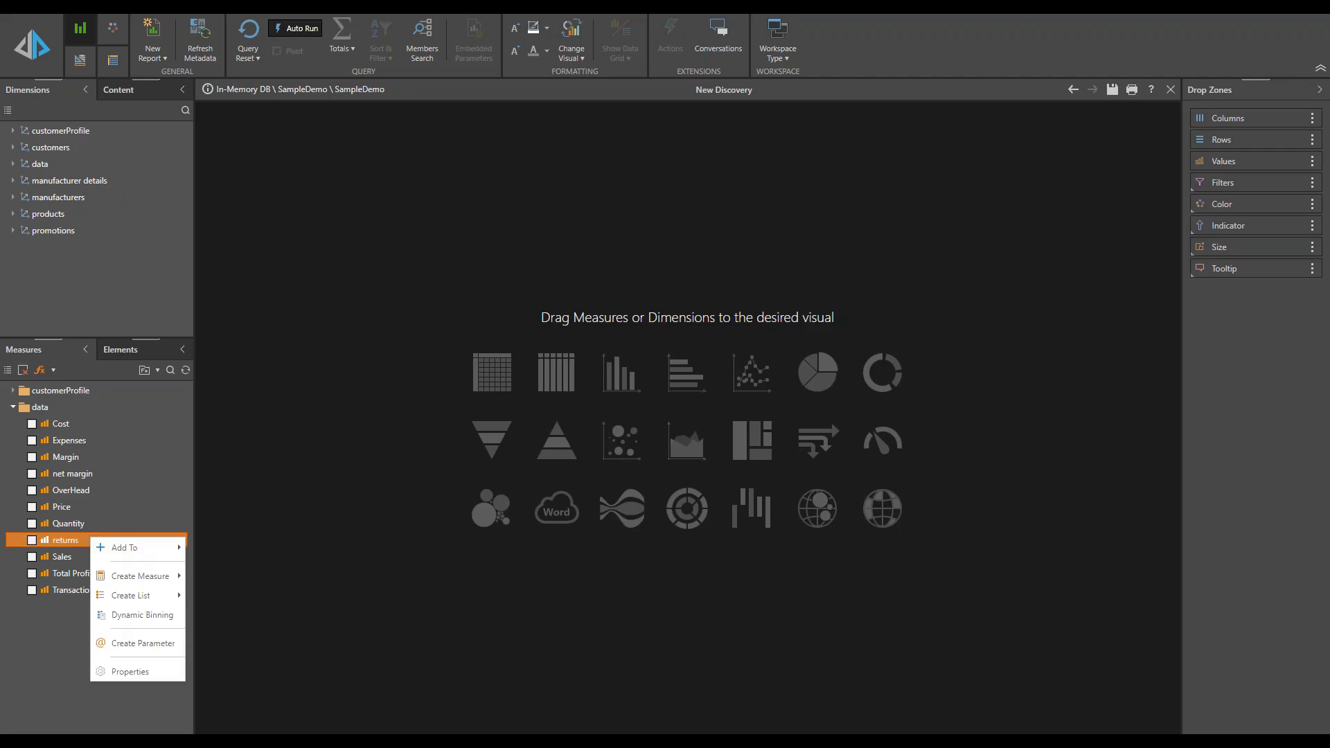
click(134, 670)
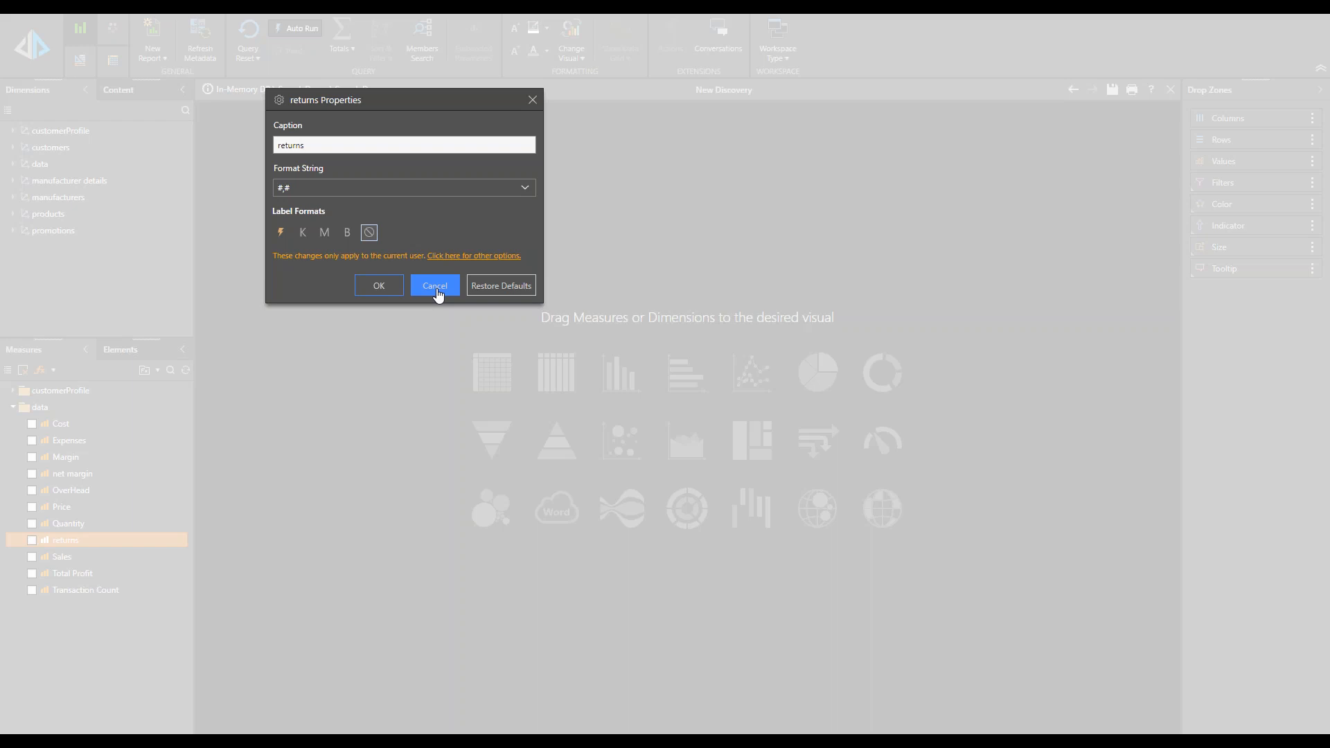
click(436, 292)
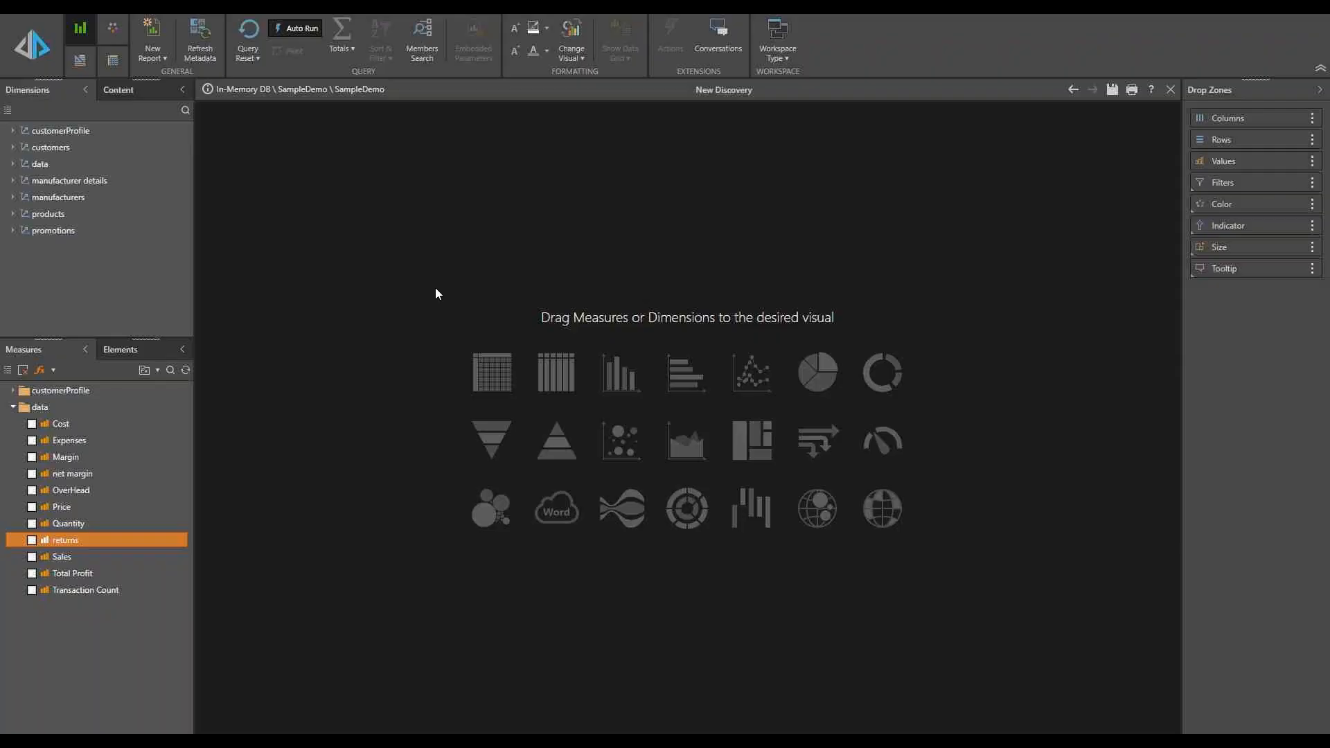
- Start a new measure formula and add a Measure block set to returns from the data folder
click(54, 372)
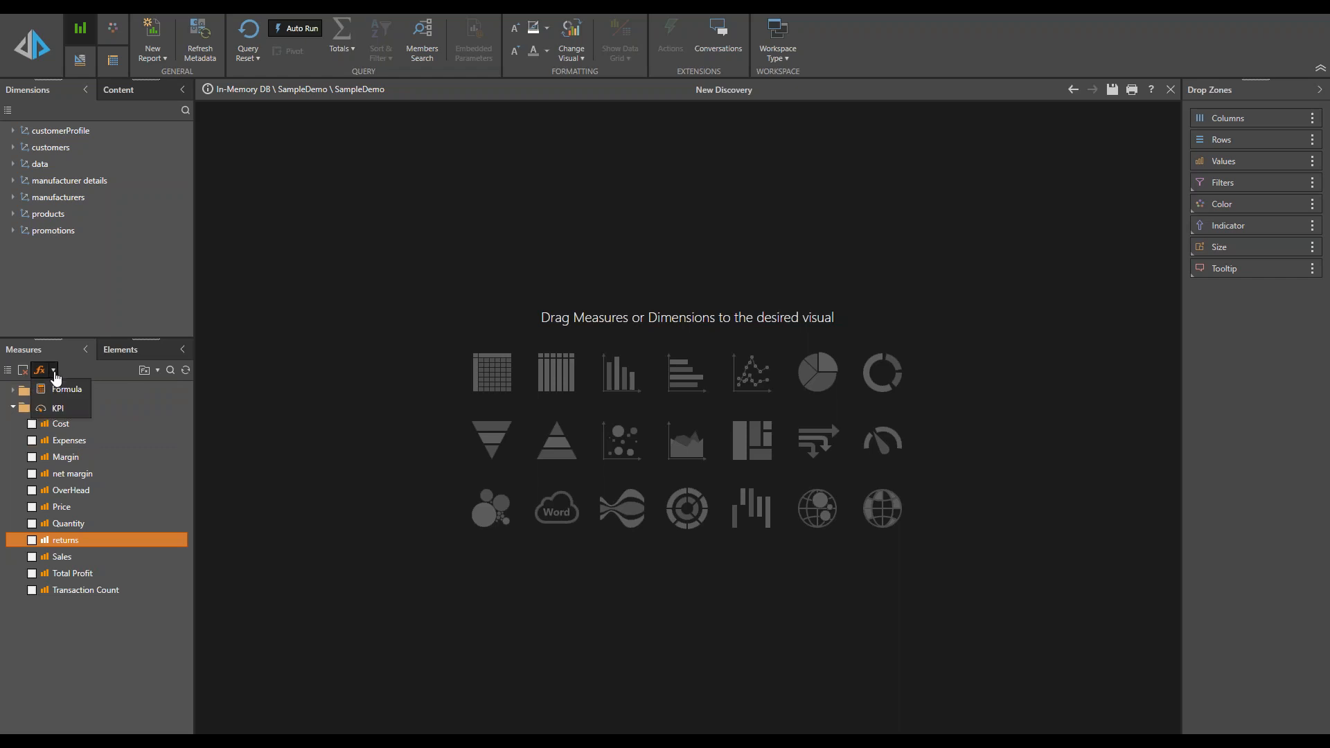
click(67, 392)
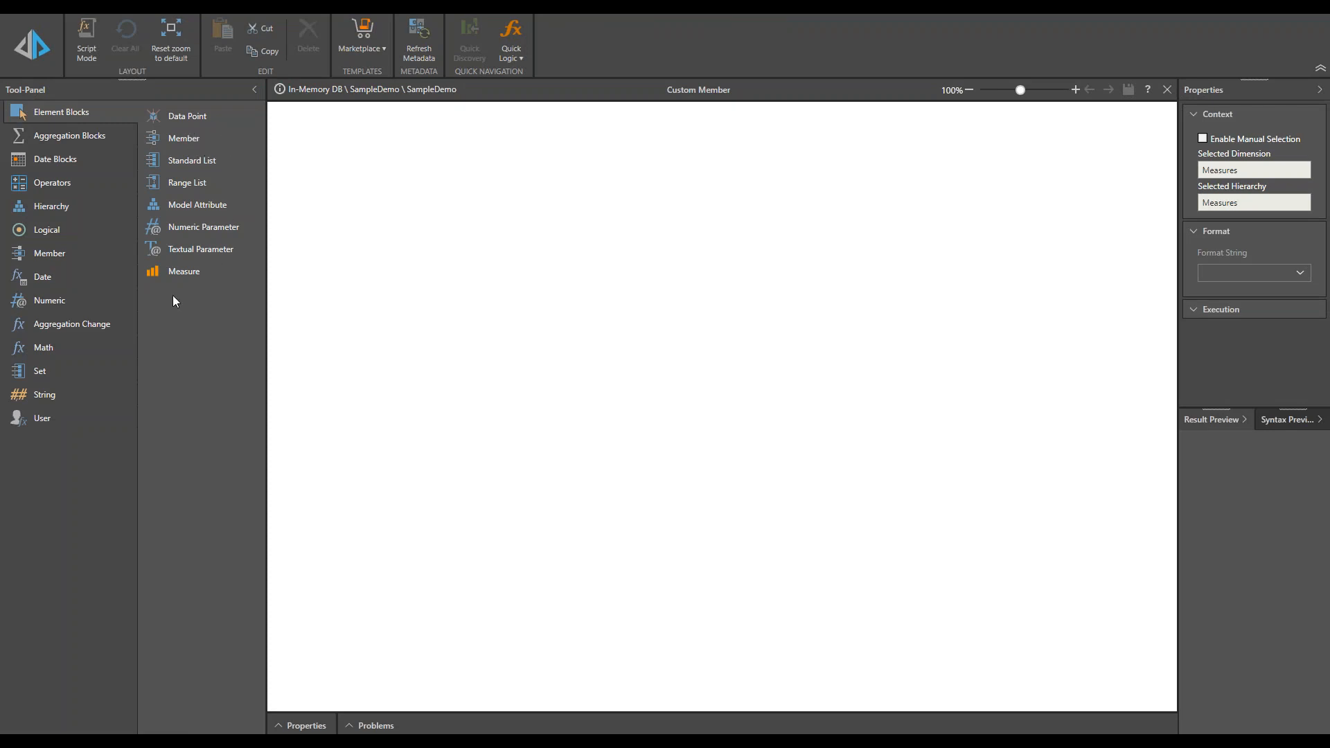
drag(173, 271, 359, 208)
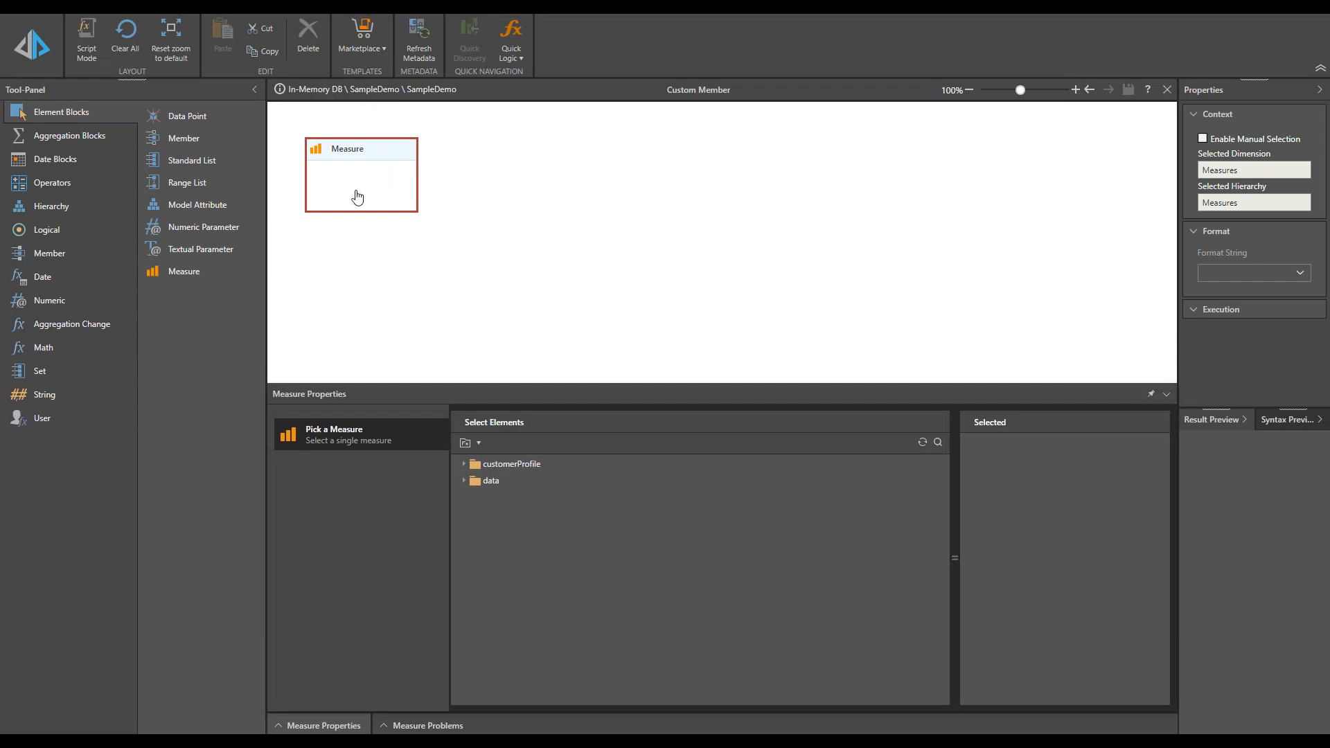
click(464, 481)
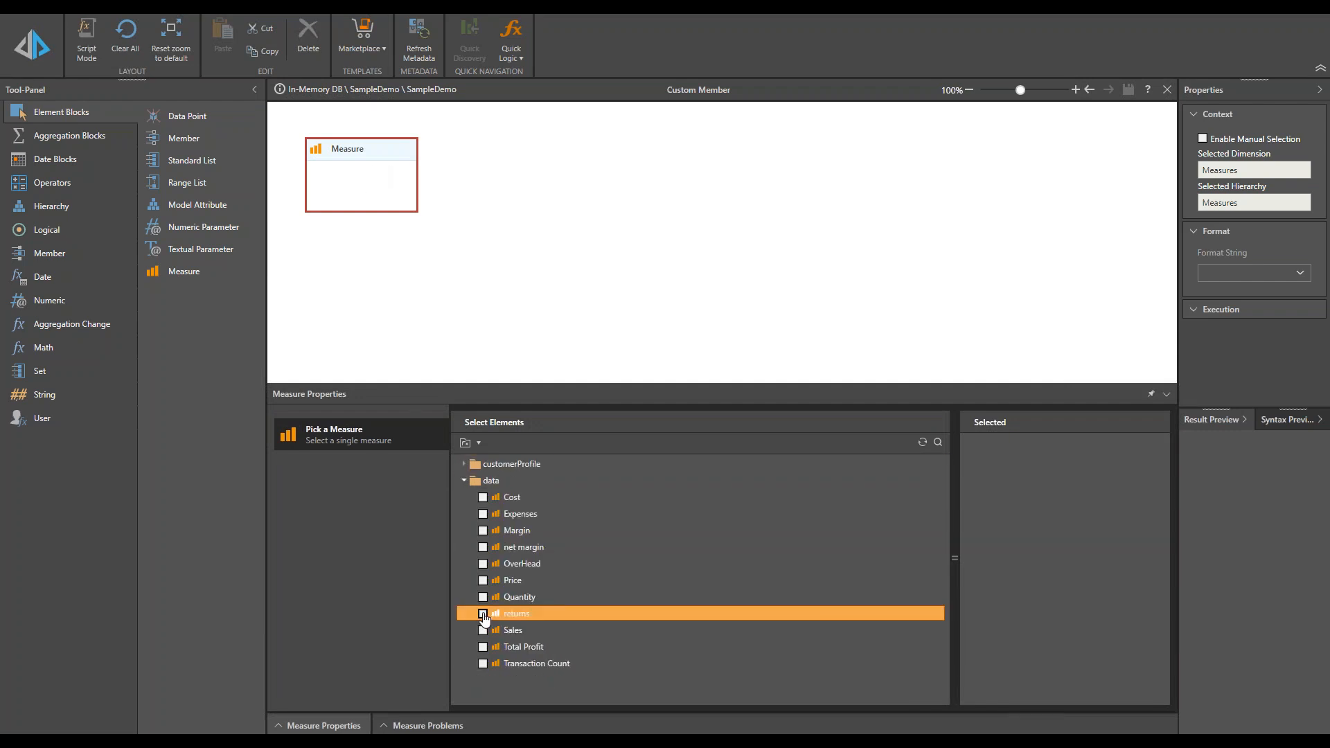
click(483, 613)
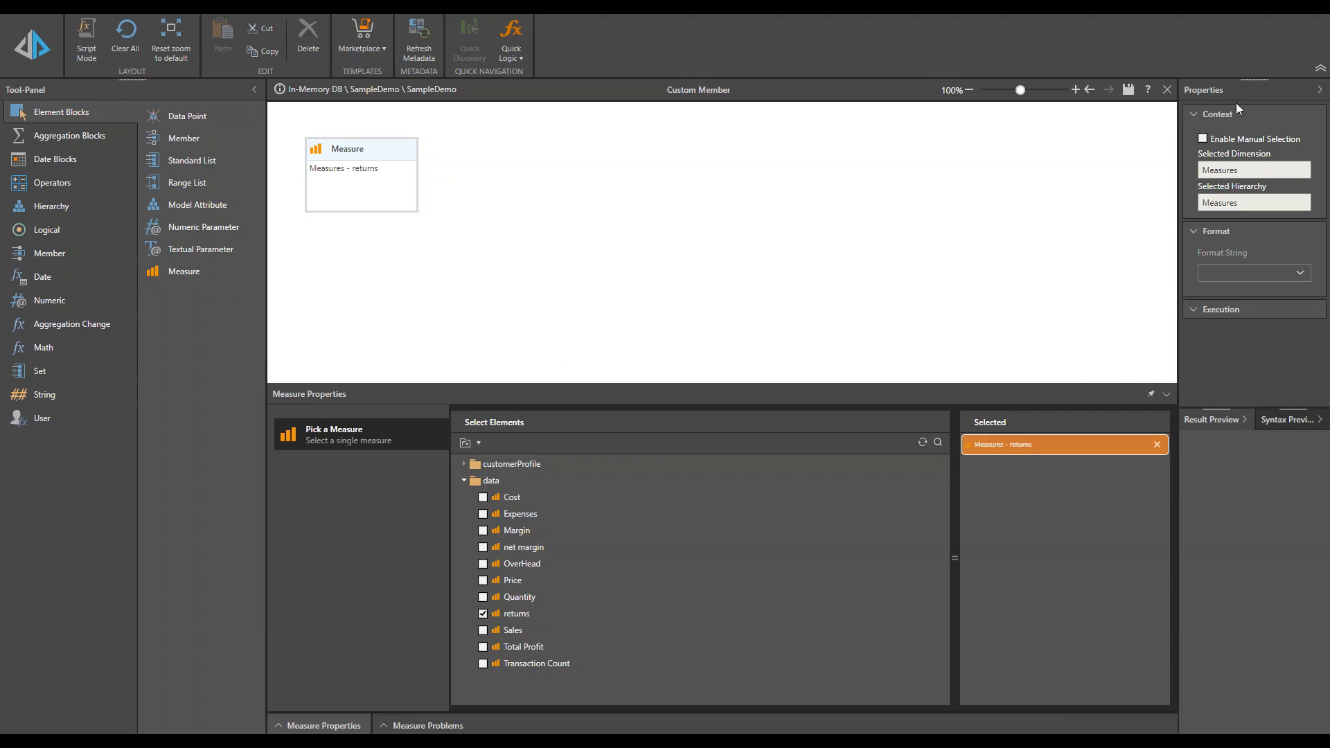
- Set the formula's format string to #,# and save it as Return Qty in My Content
click(1301, 276)
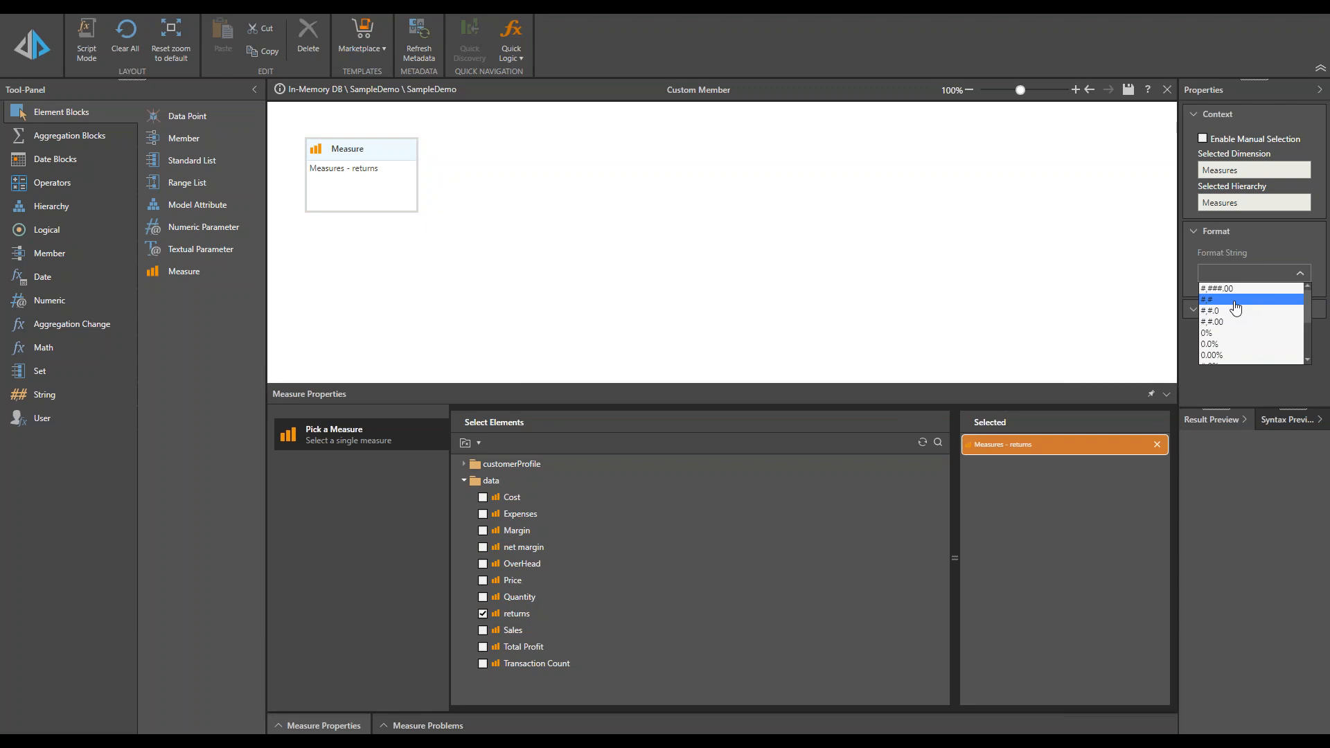
click(1236, 302)
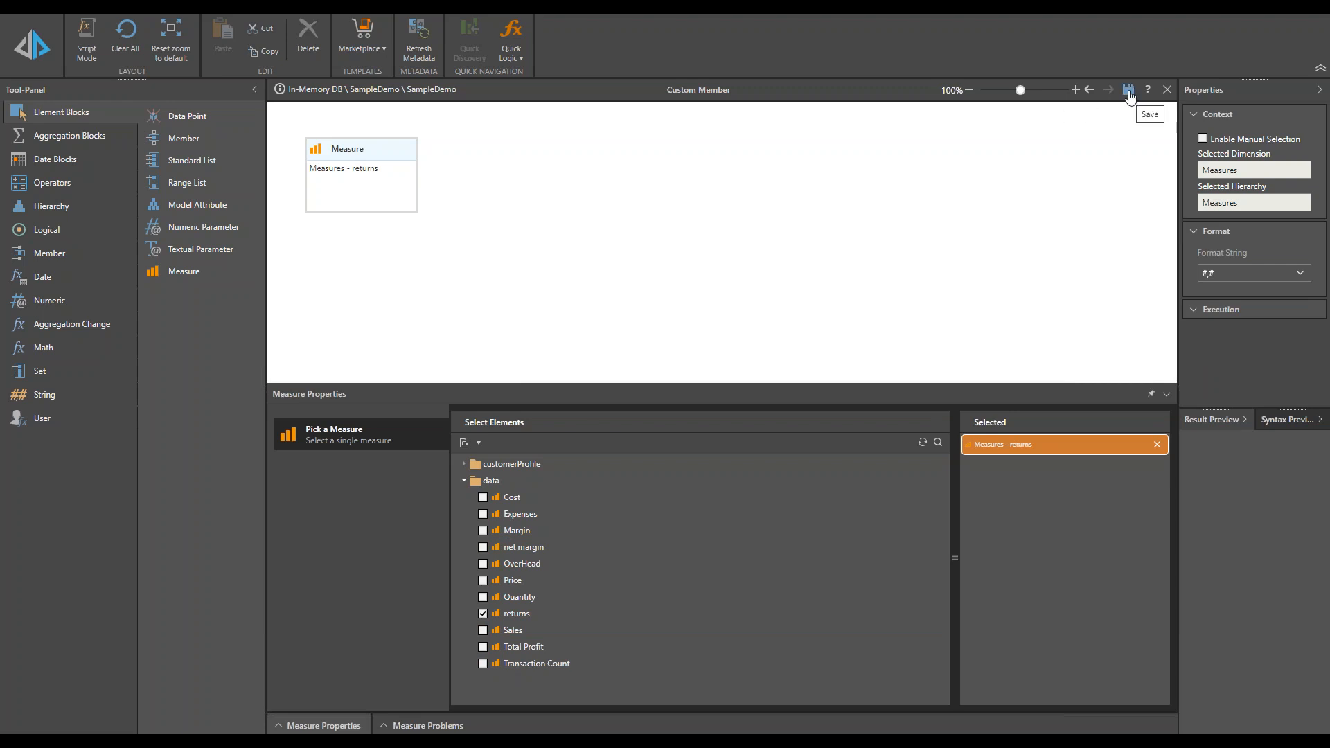
click(1128, 90)
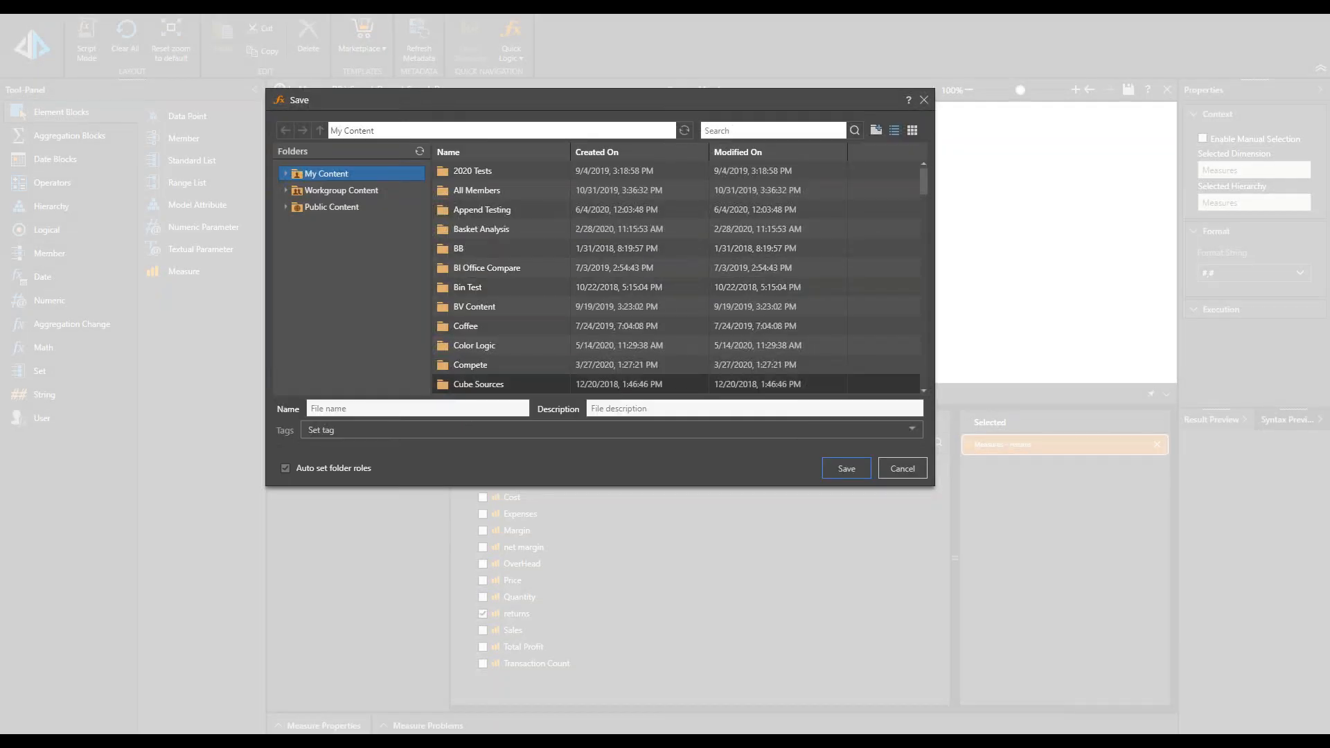
click(369, 408)
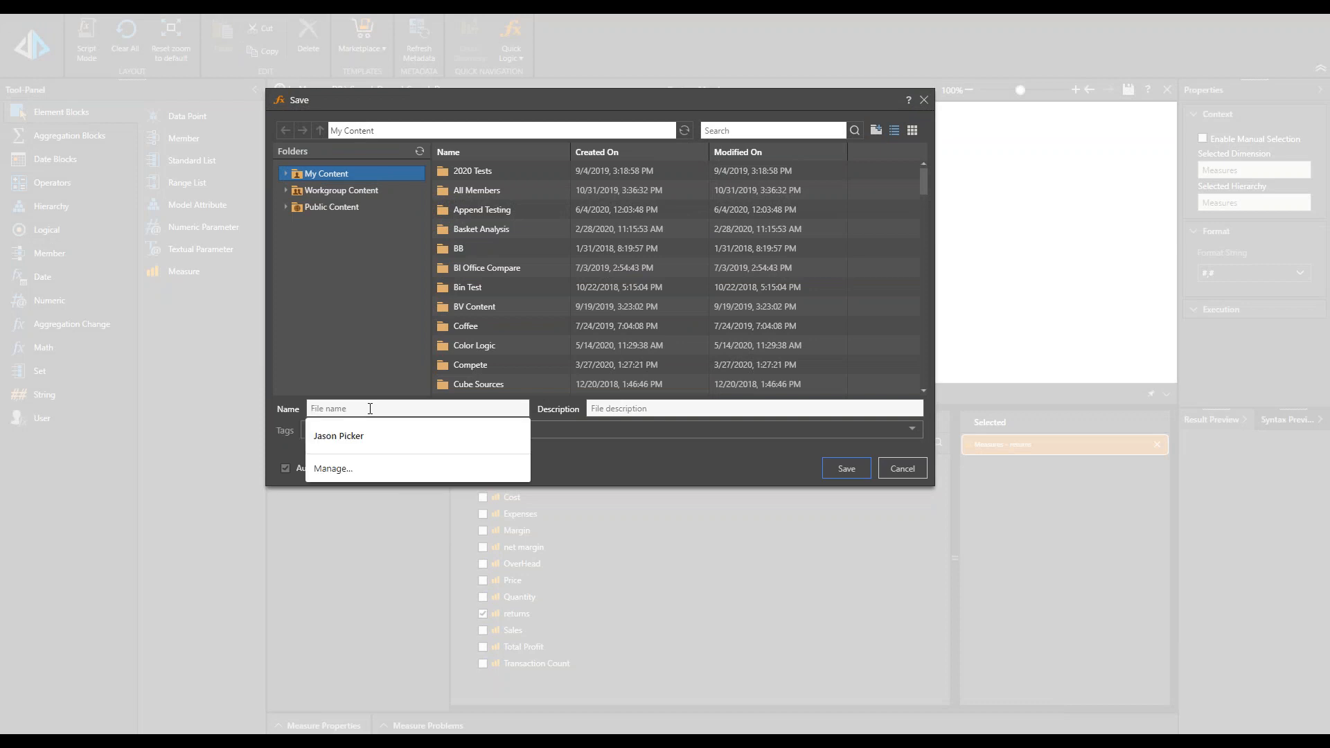
text(Return Qty)
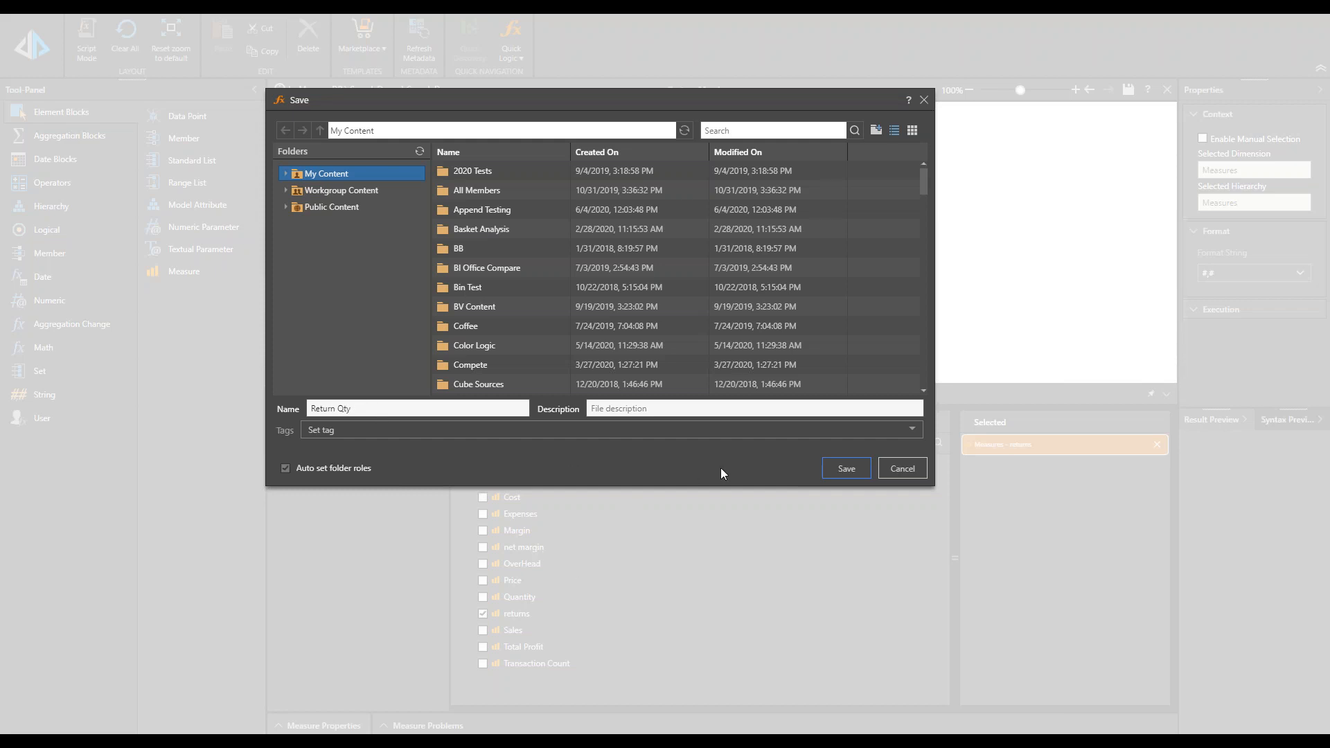
click(859, 473)
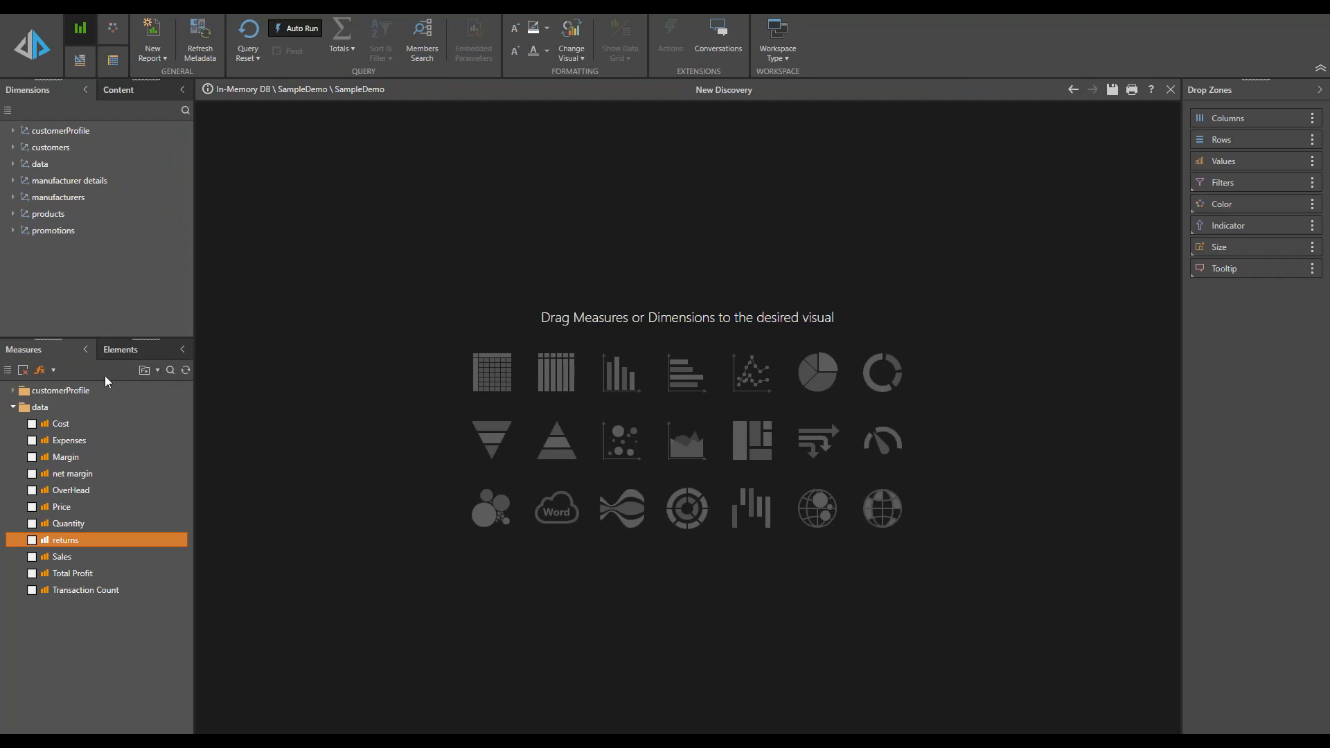
- Show the saved custom measures as a tree and expand the My Content folder
click(157, 370)
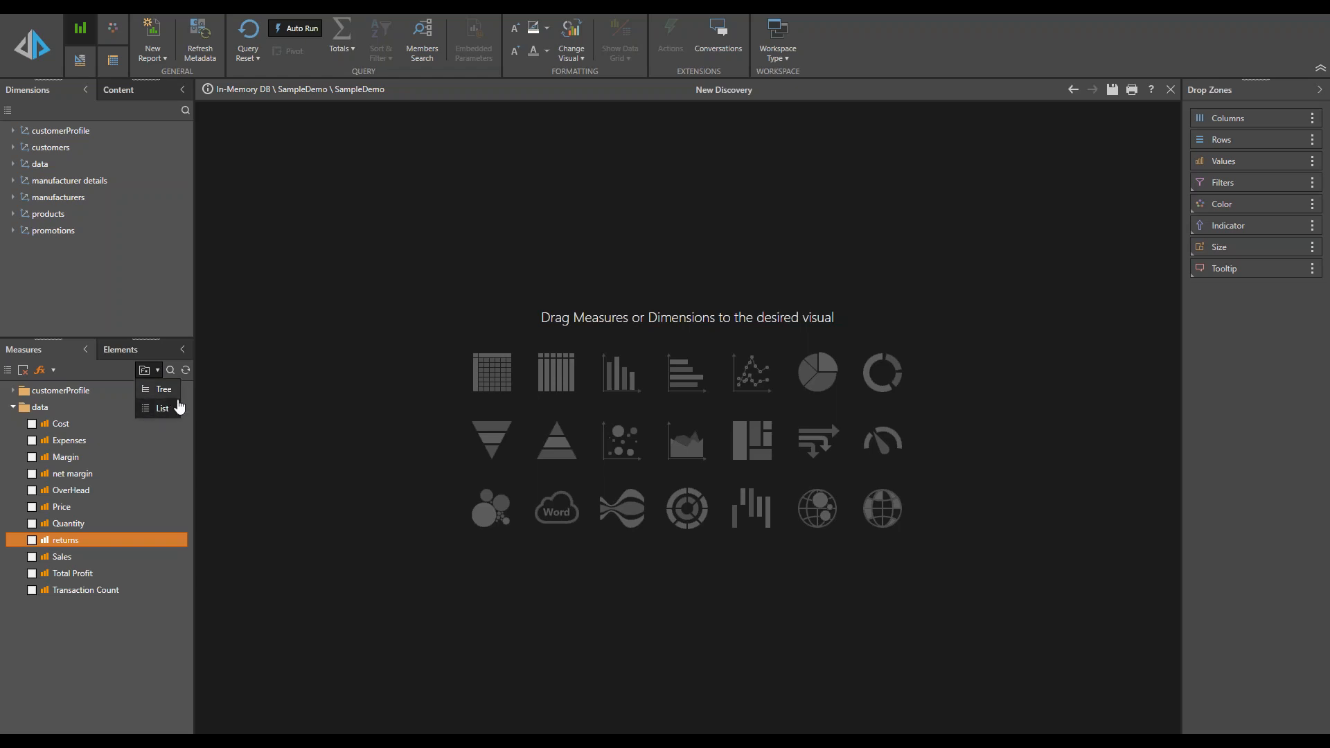
click(164, 389)
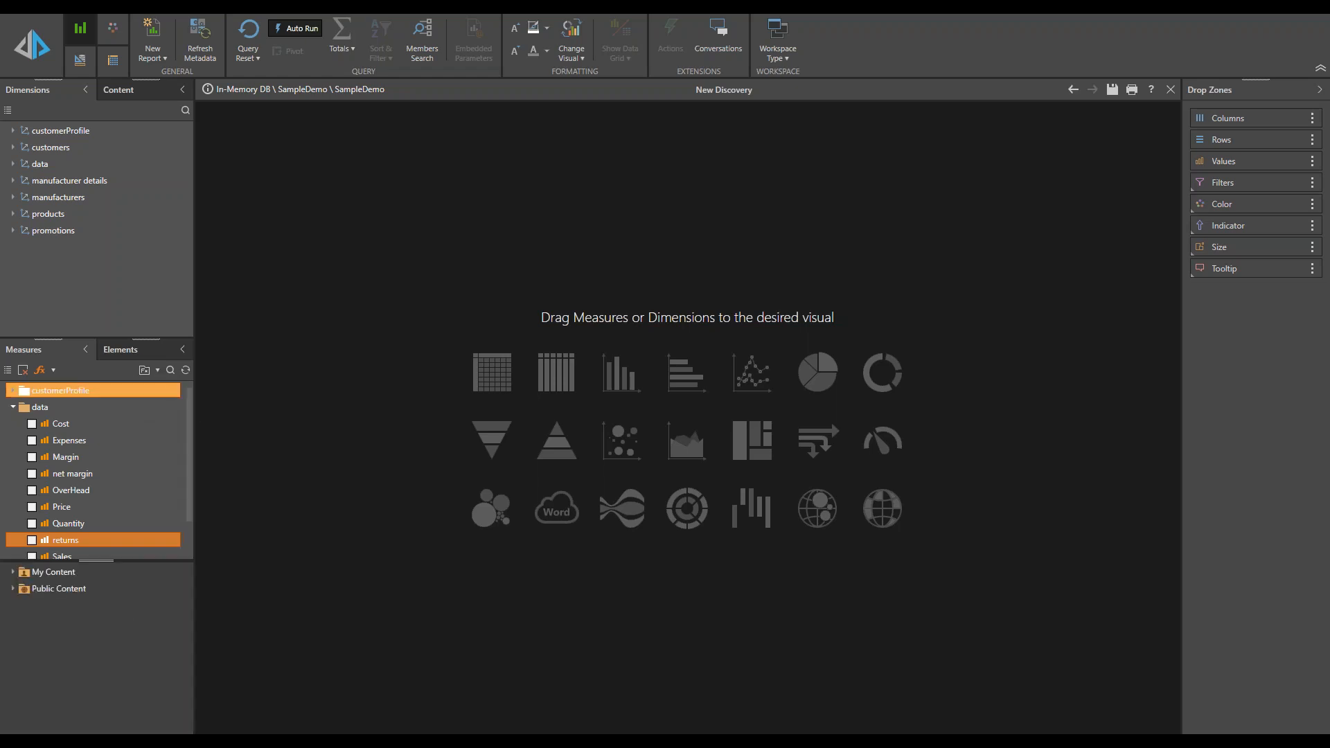
click(14, 572)
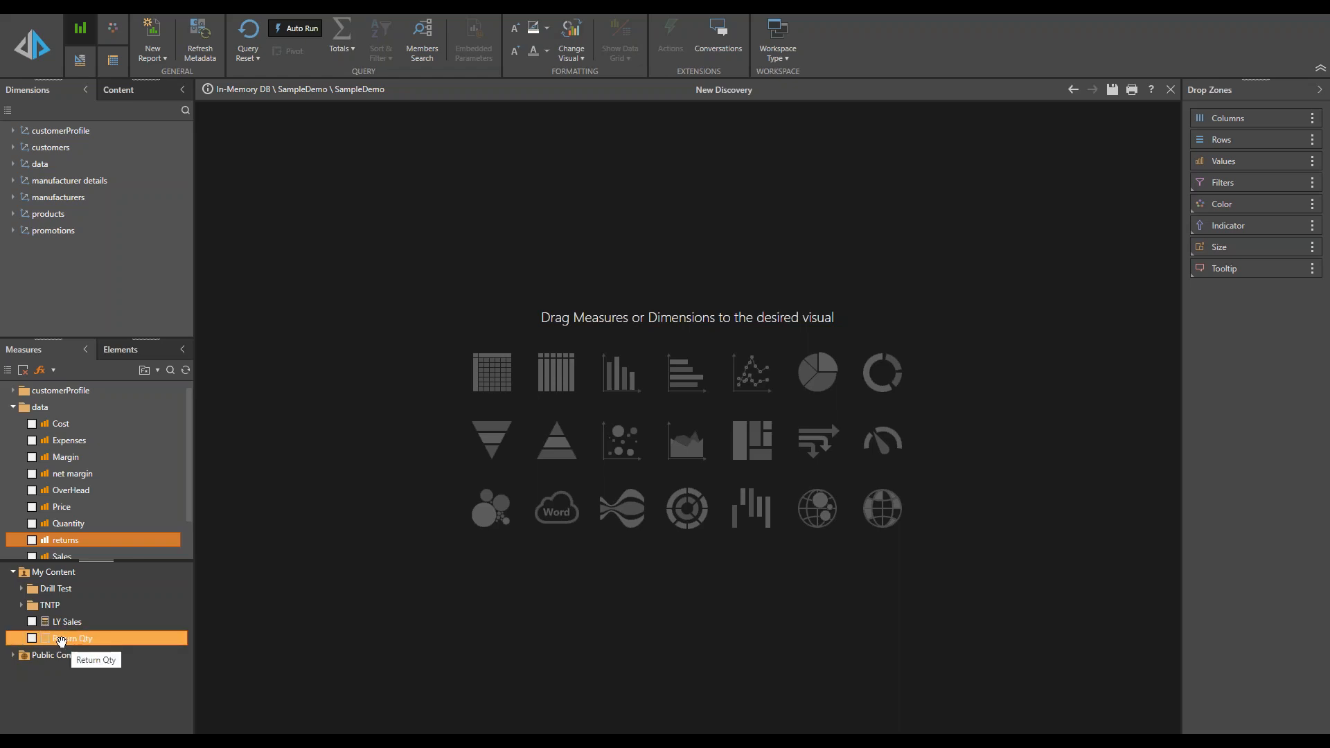
- Build a grid of the returns and Return Qty measures with the customers Country hierarchy on rows
click(32, 540)
click(32, 639)
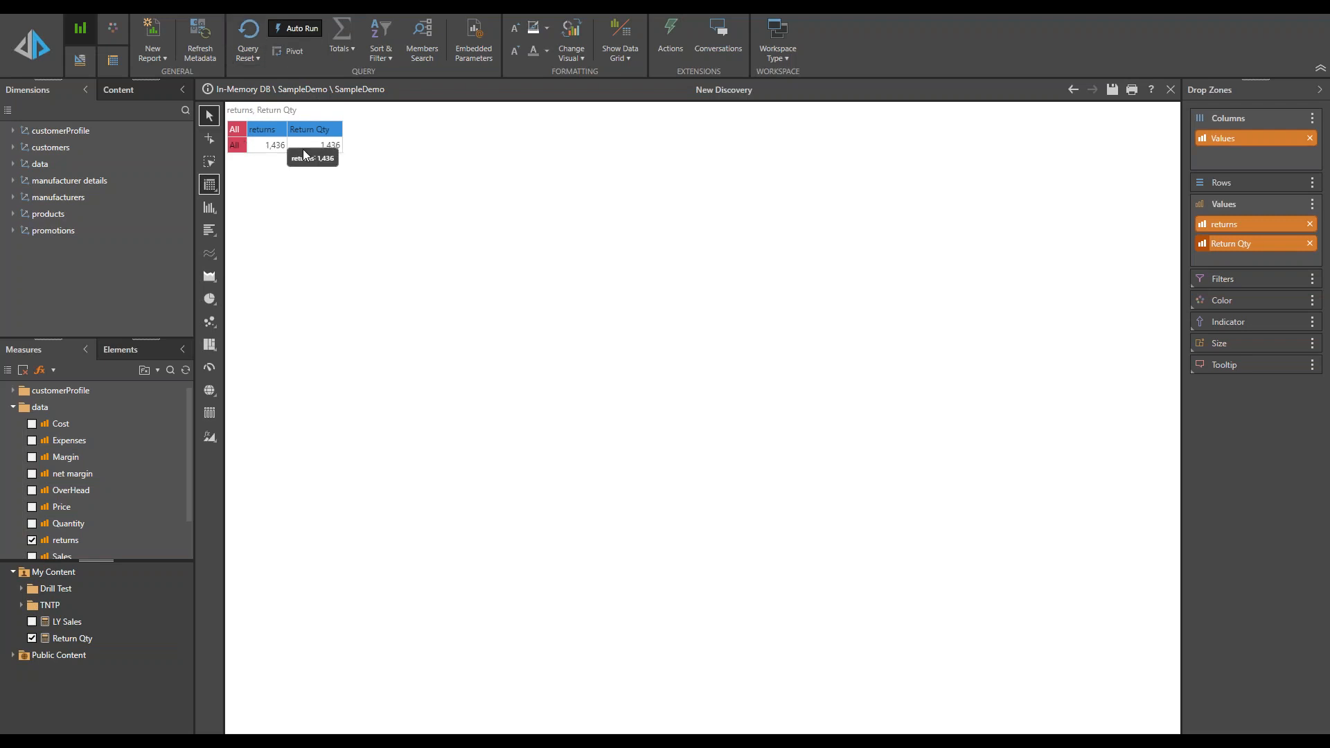
click(52, 147)
drag(55, 198, 593, 418)
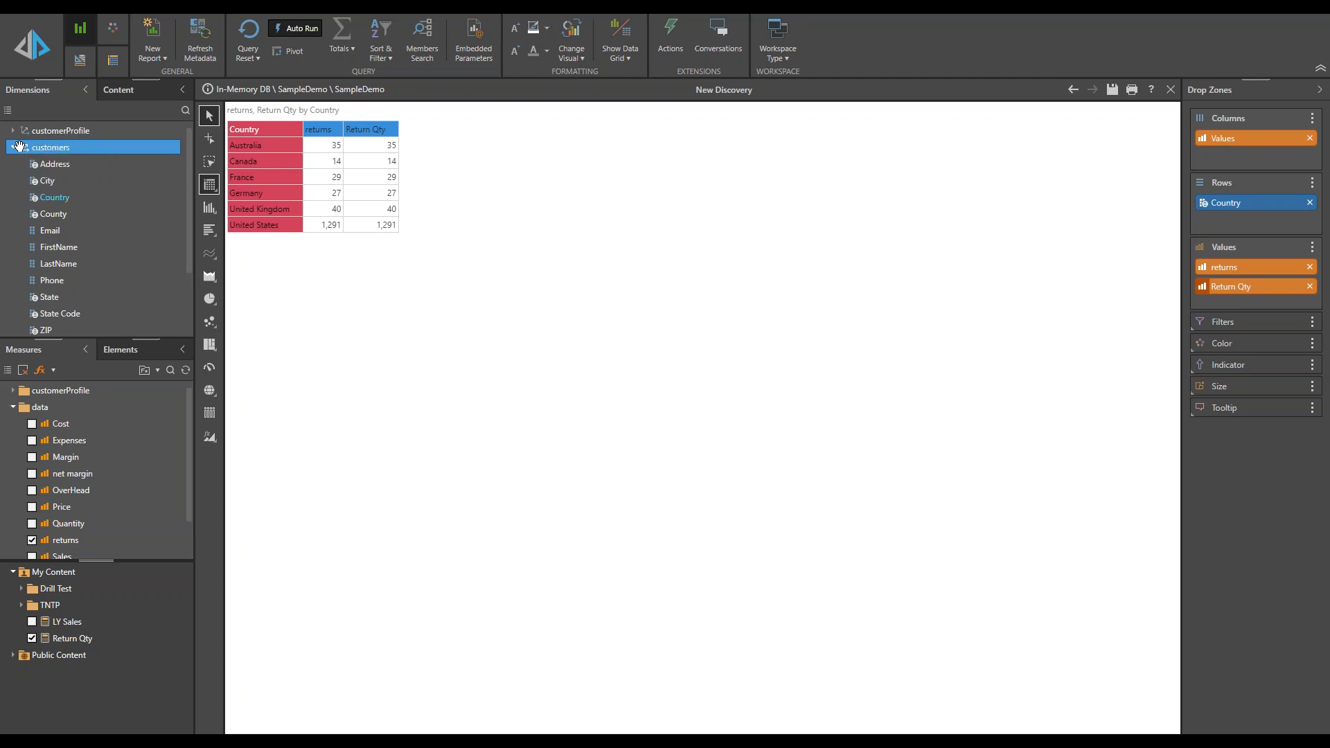
- Create a new formula for the Country hierarchy's elements with a Member block set to United States
right_click(77, 198)
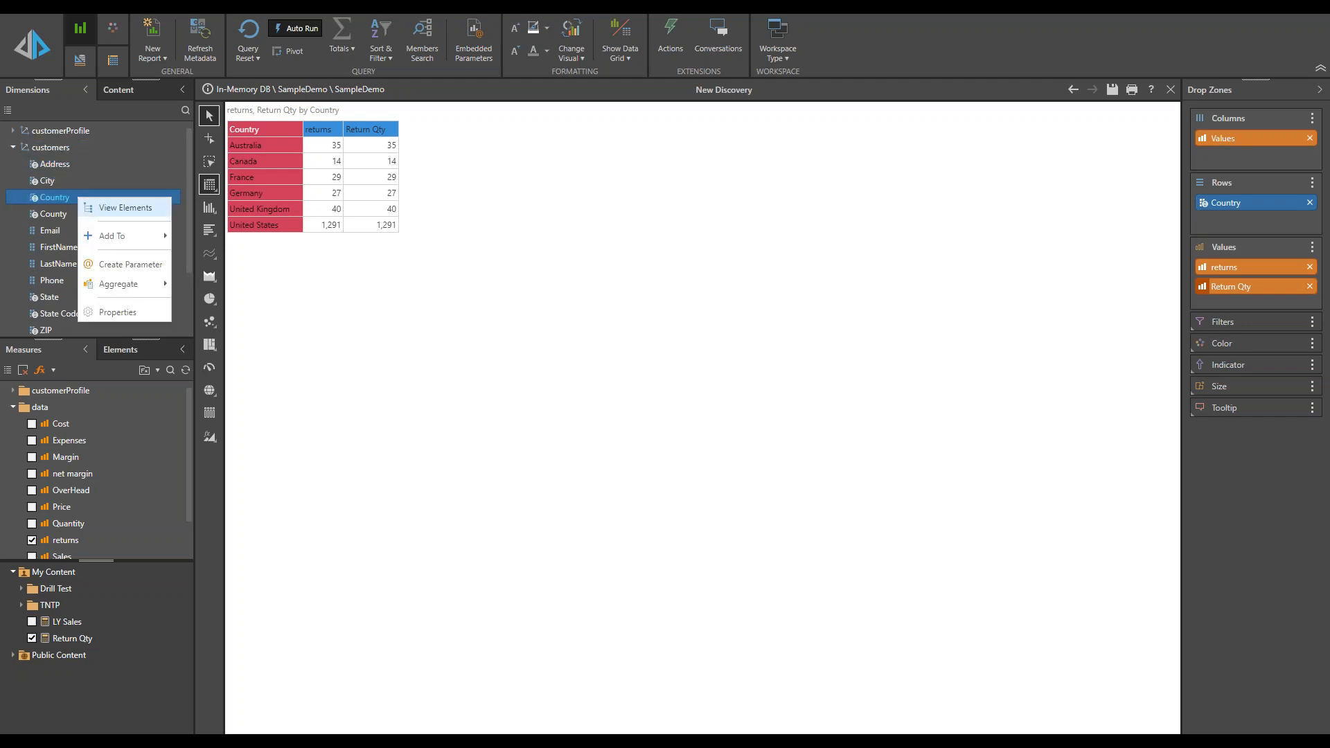
click(140, 209)
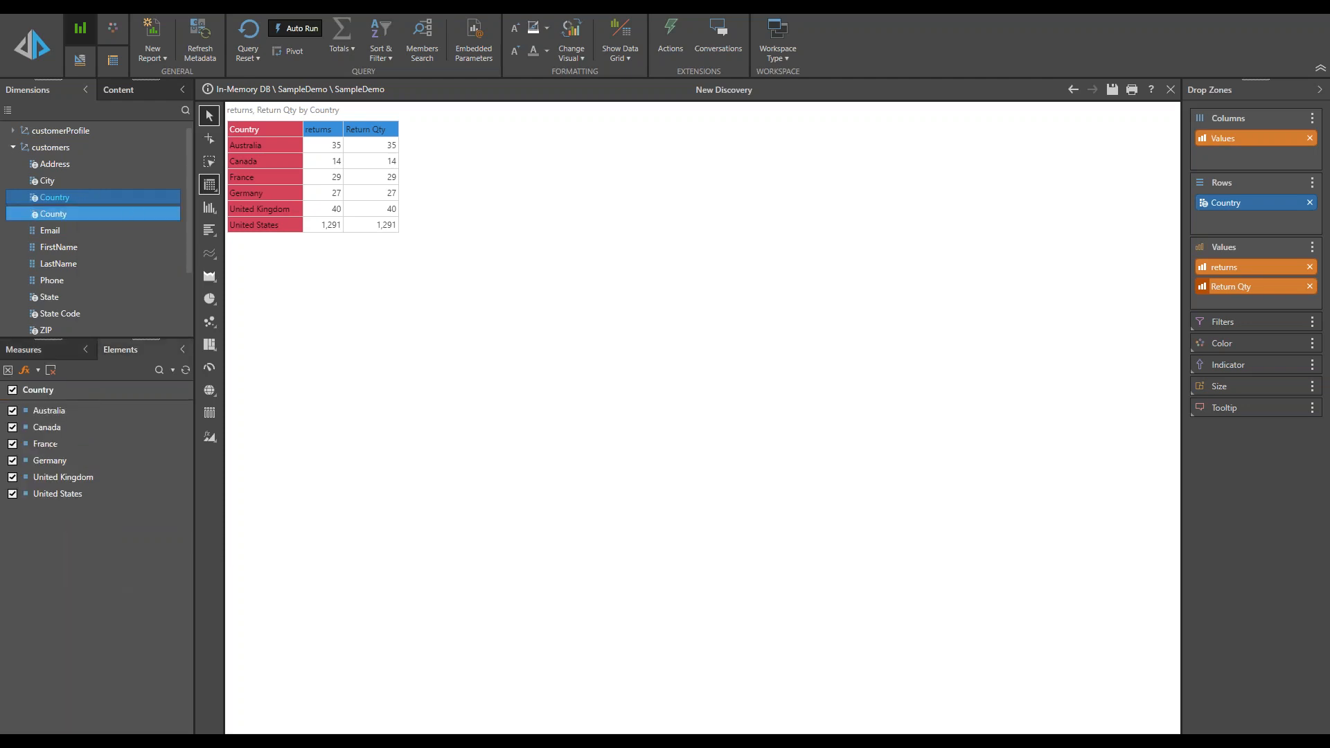
click(37, 371)
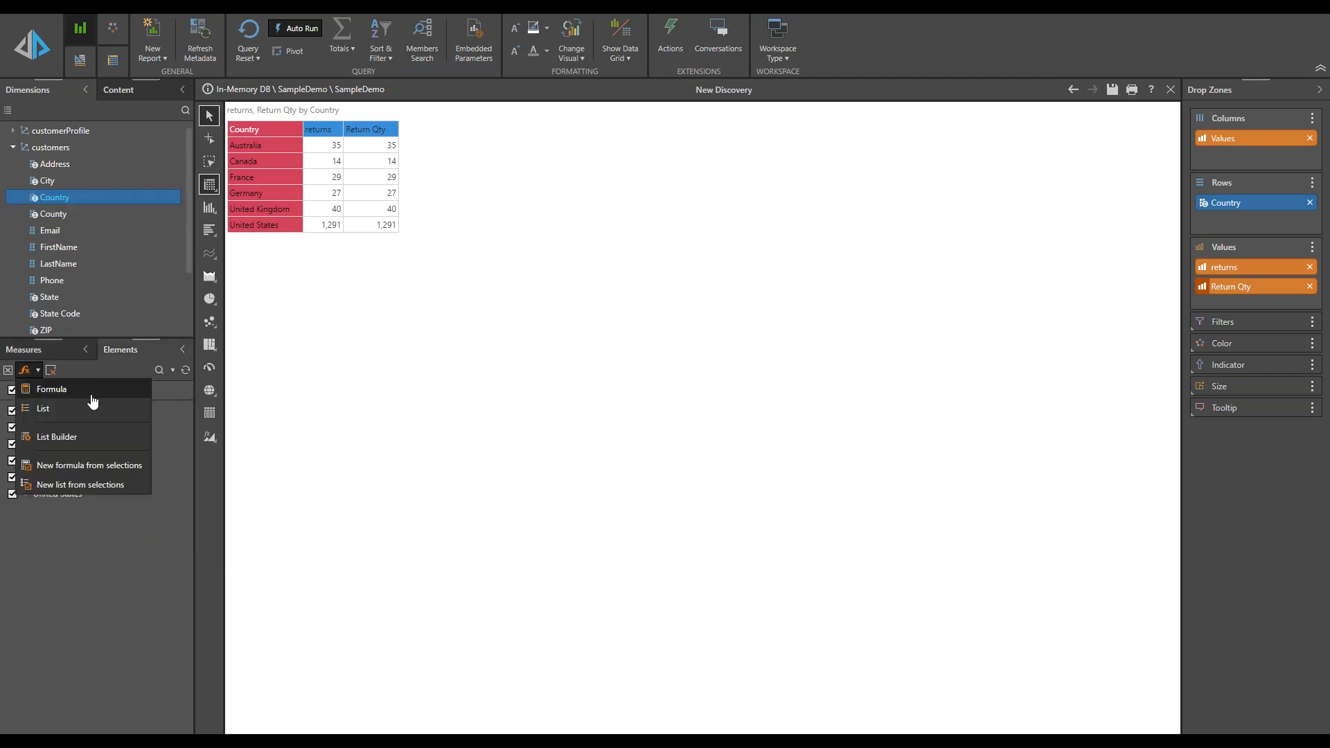
click(52, 389)
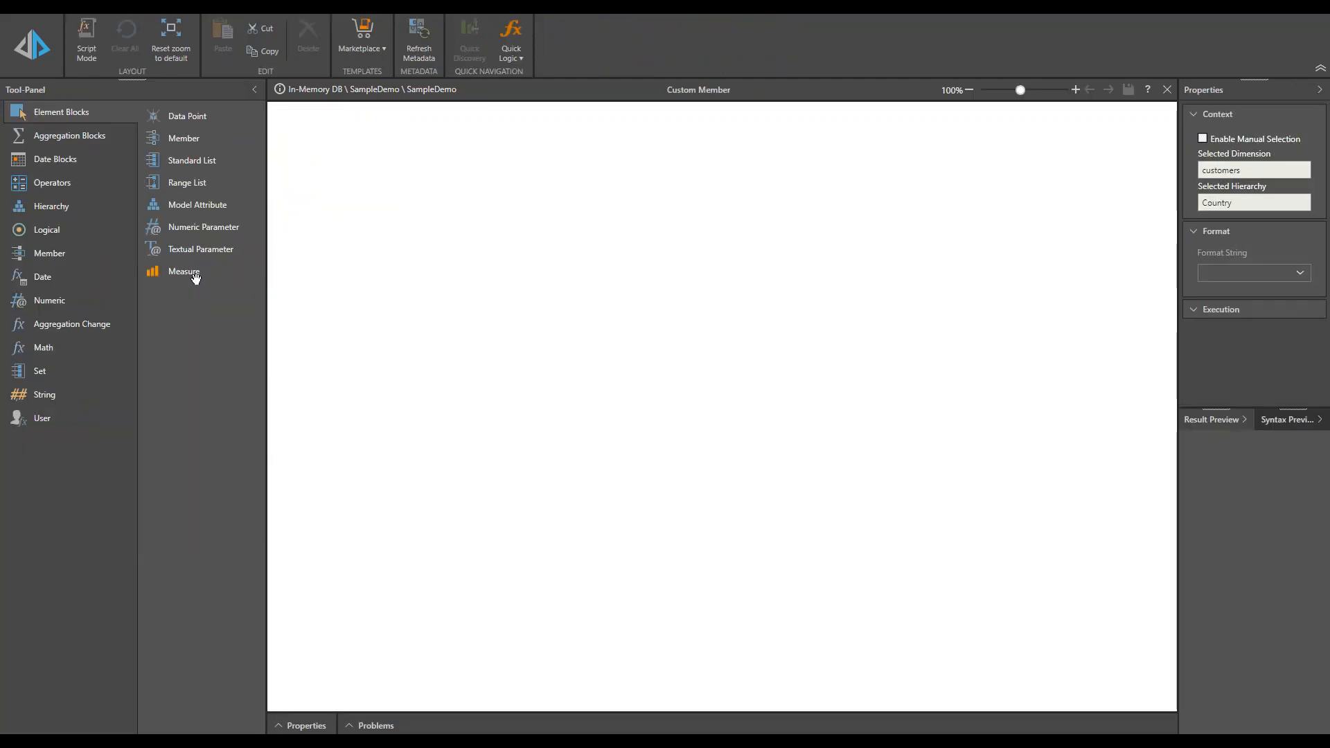
drag(178, 138, 377, 173)
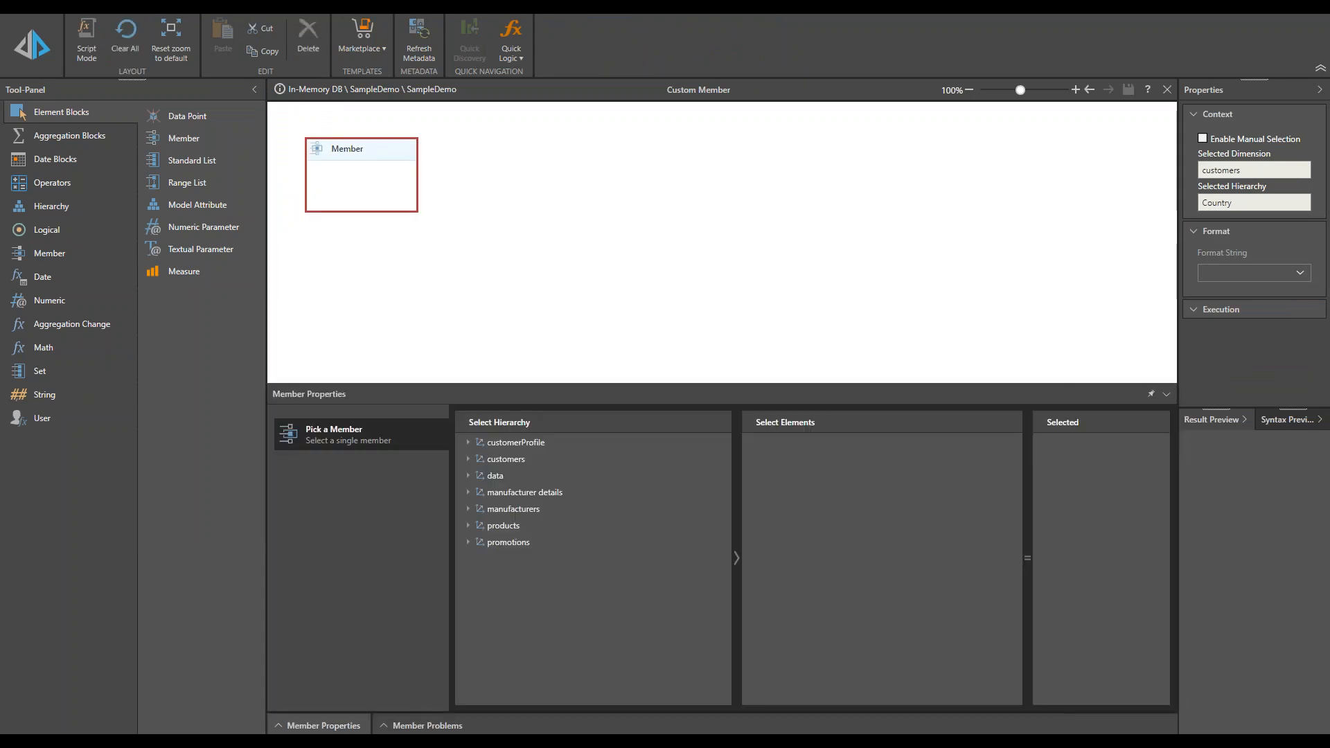
click(463, 458)
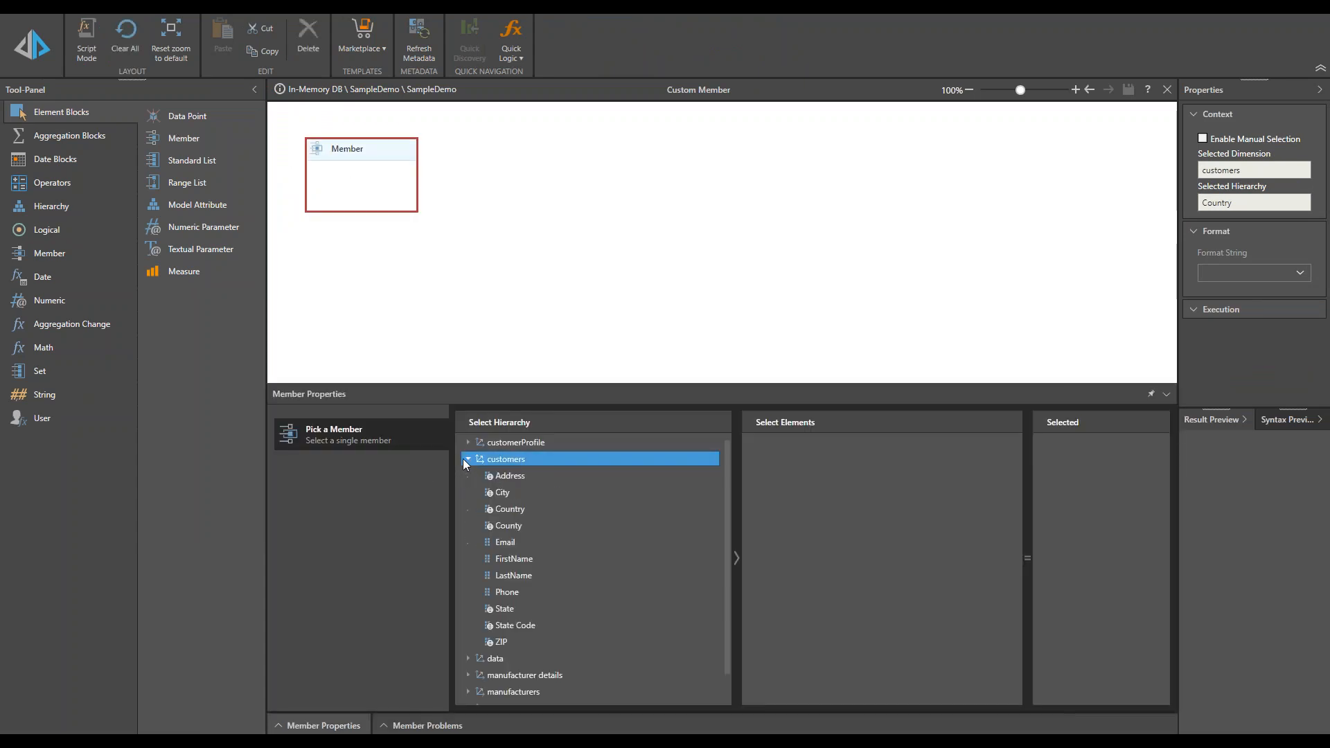
click(519, 511)
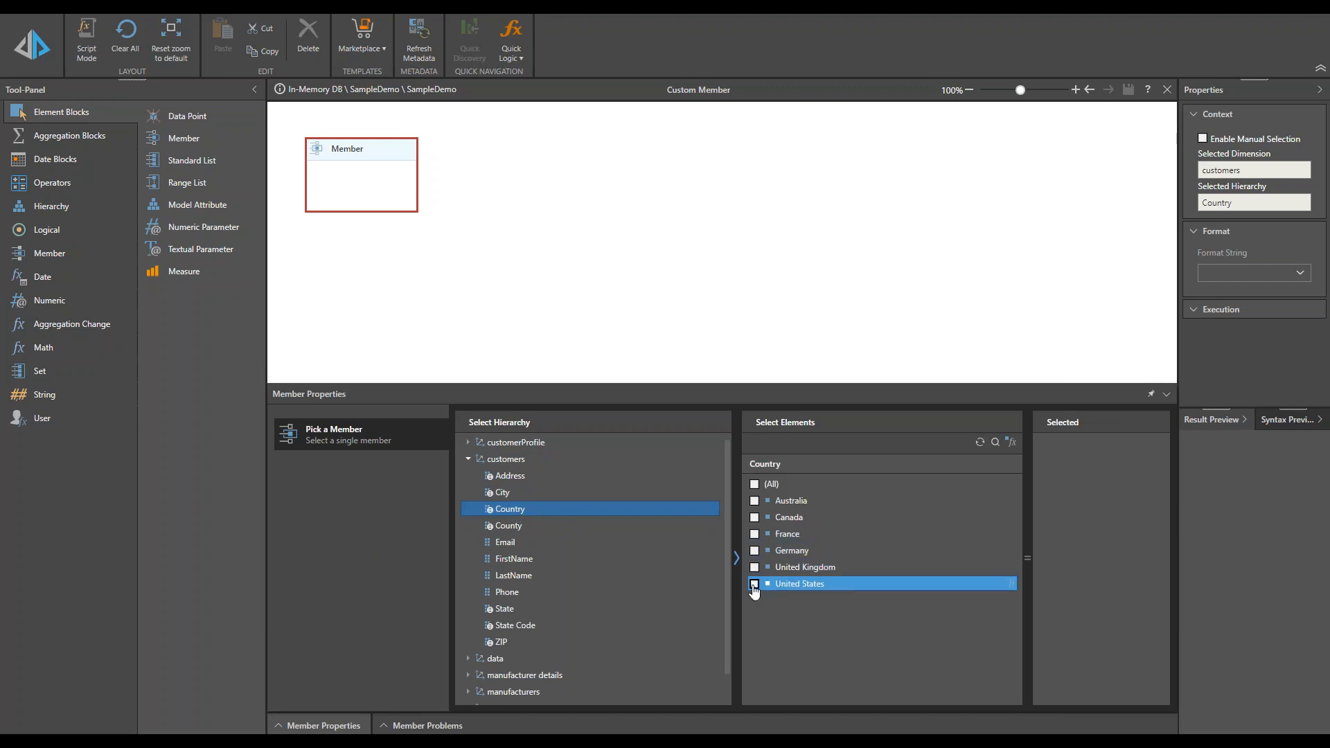
click(754, 585)
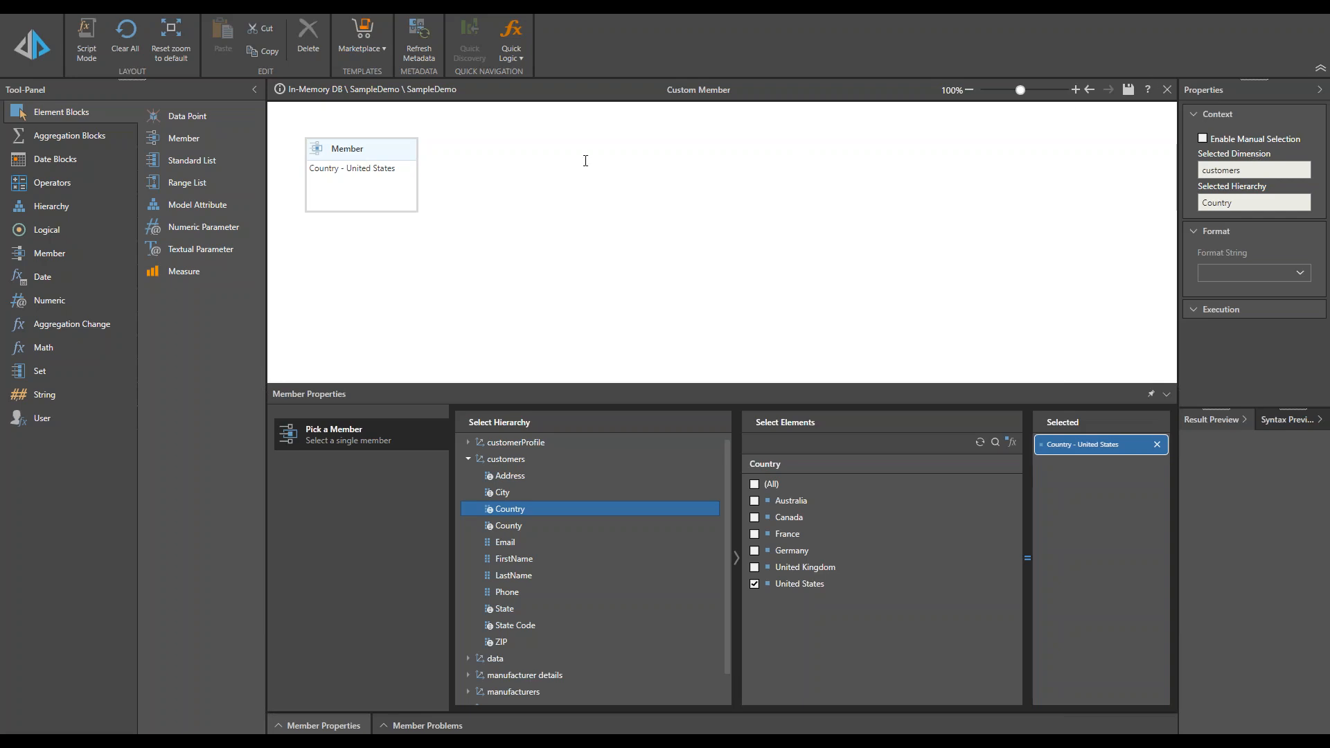
- Save the custom member formula as USA in My Content
click(1127, 89)
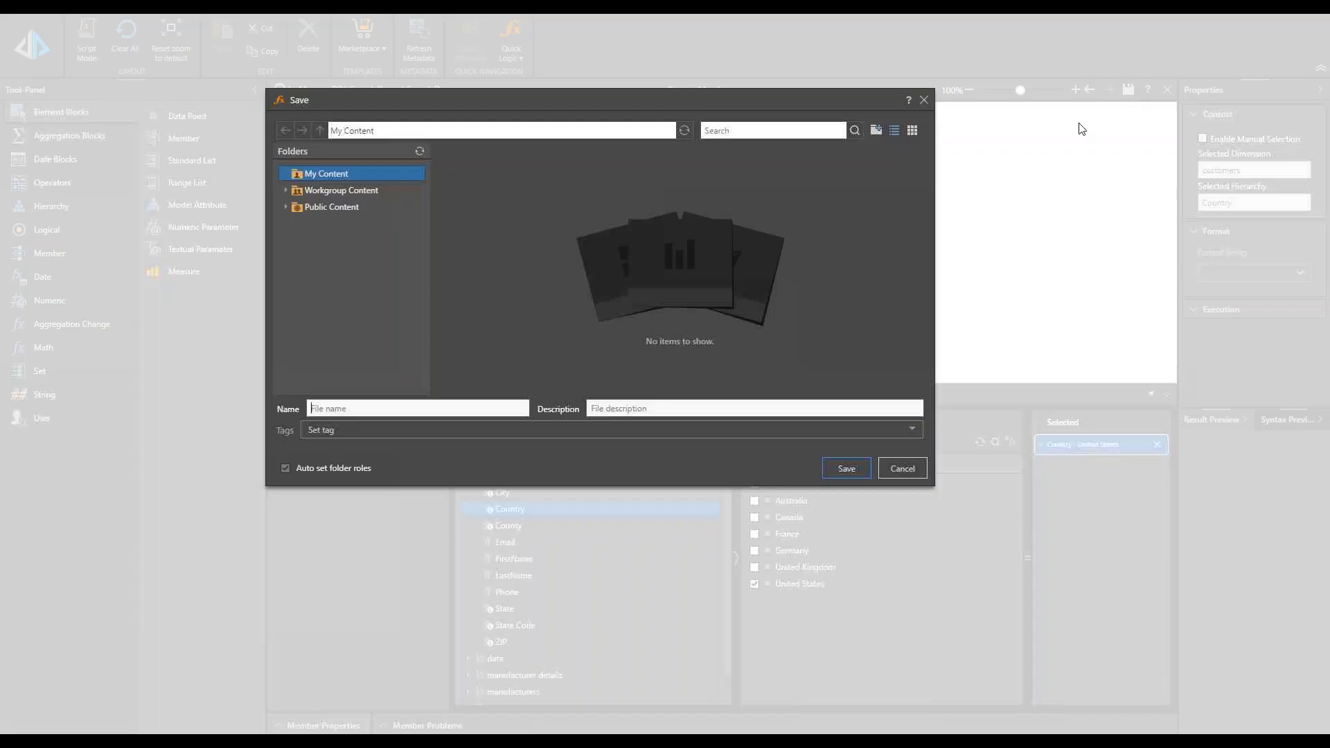
click(404, 409)
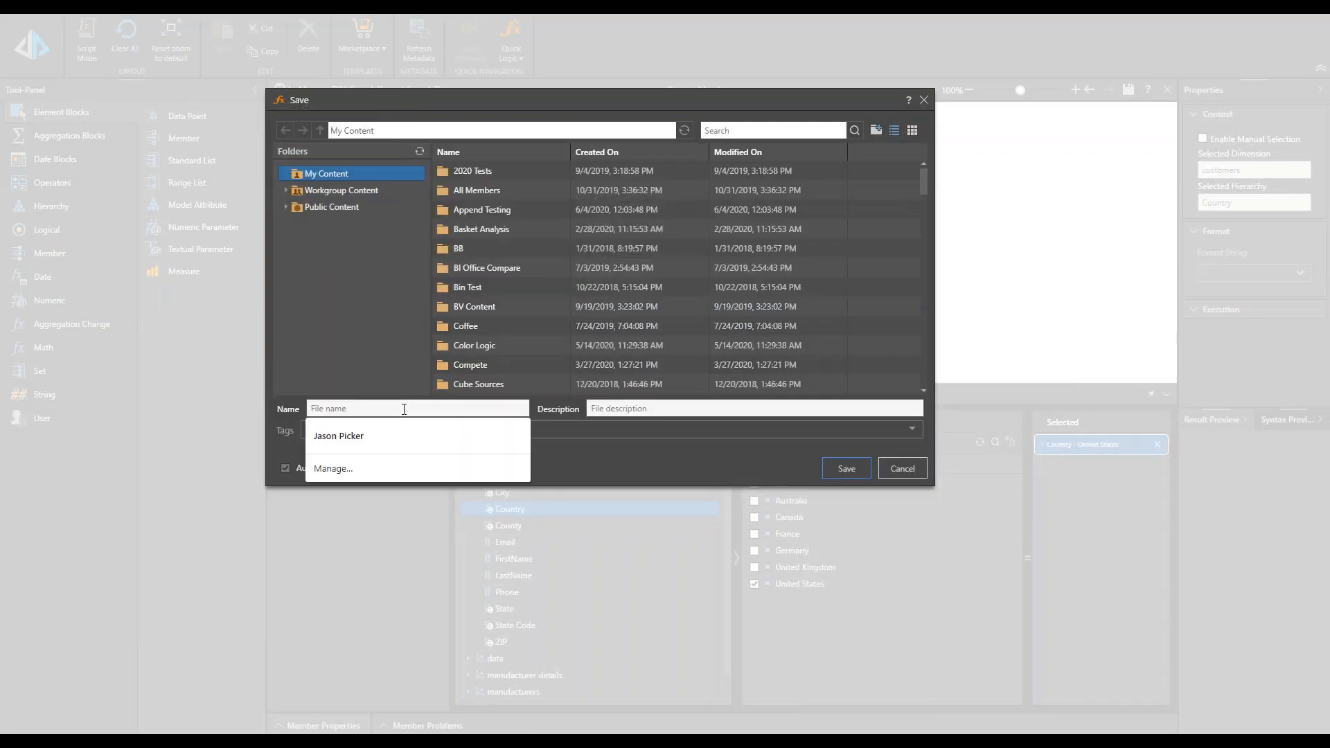
text(US)
key(Return)
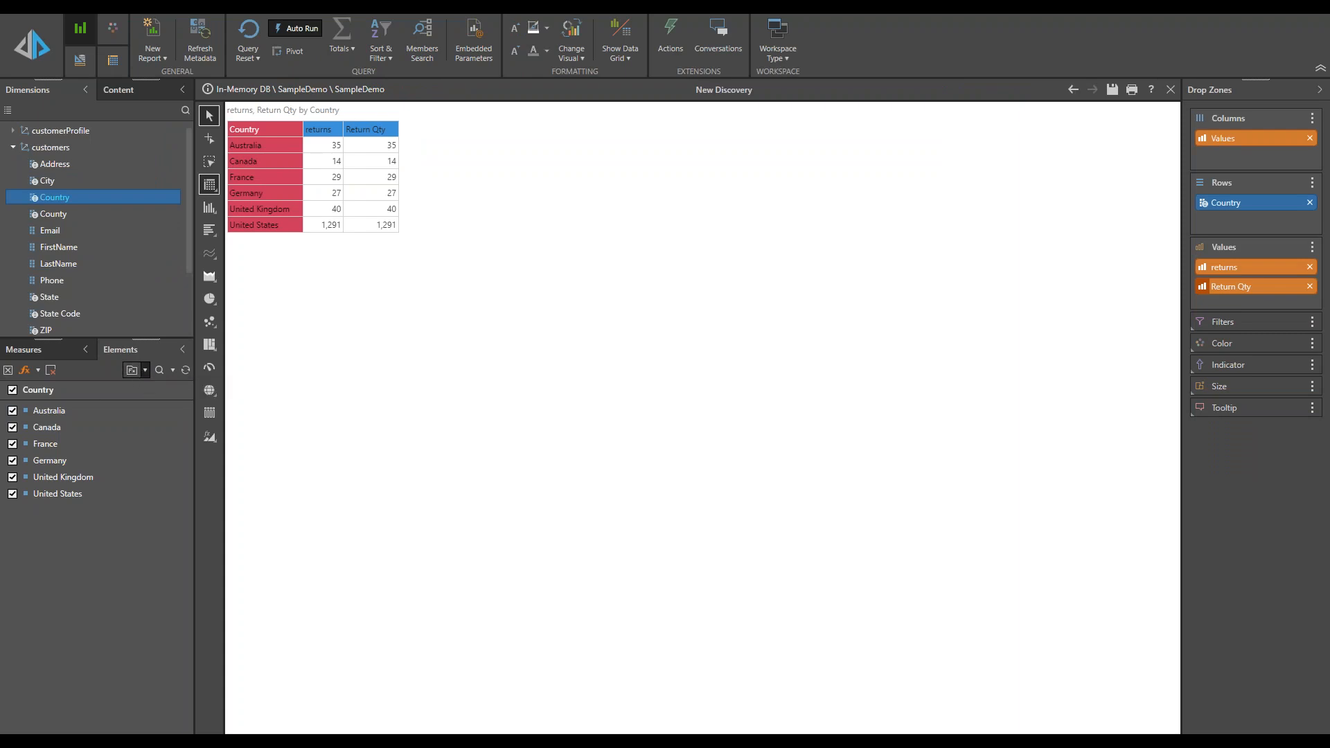
- Show the custom Country elements as a tree and add USA from My Content to the query
click(144, 370)
click(143, 383)
click(12, 572)
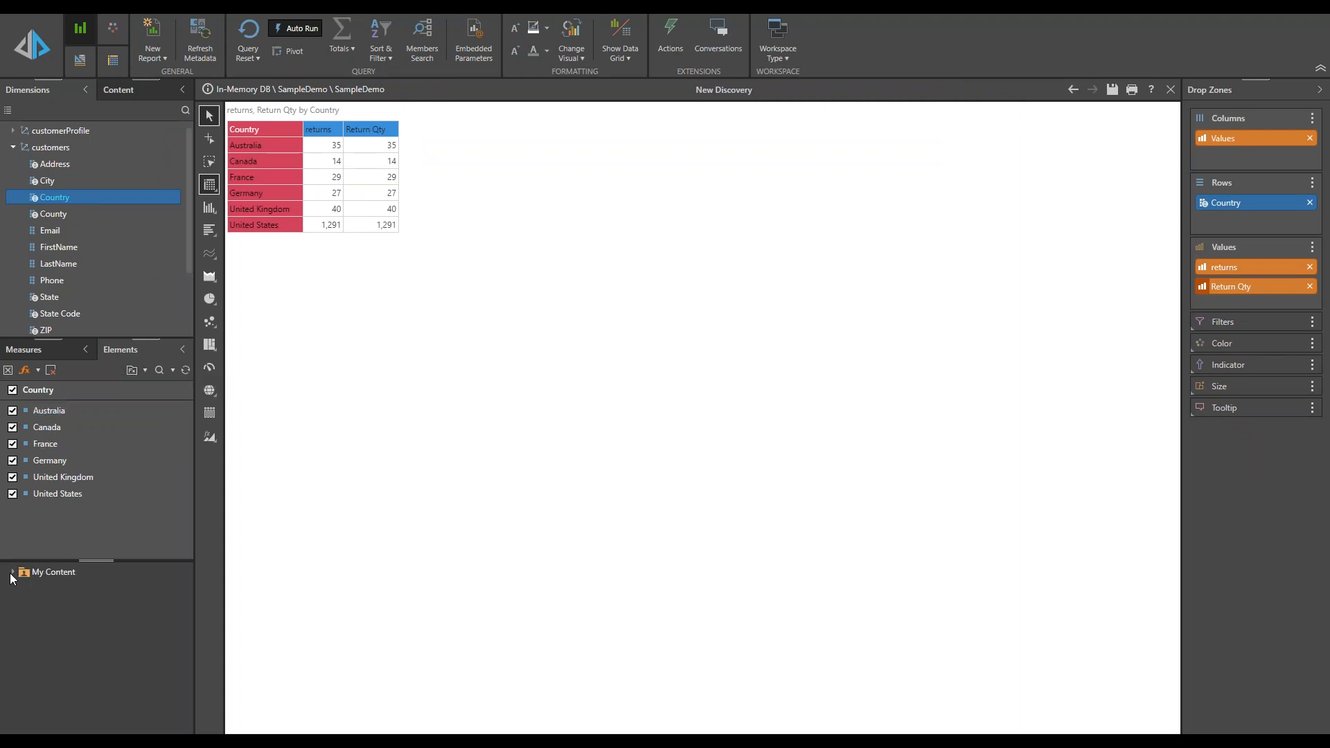
click(33, 589)
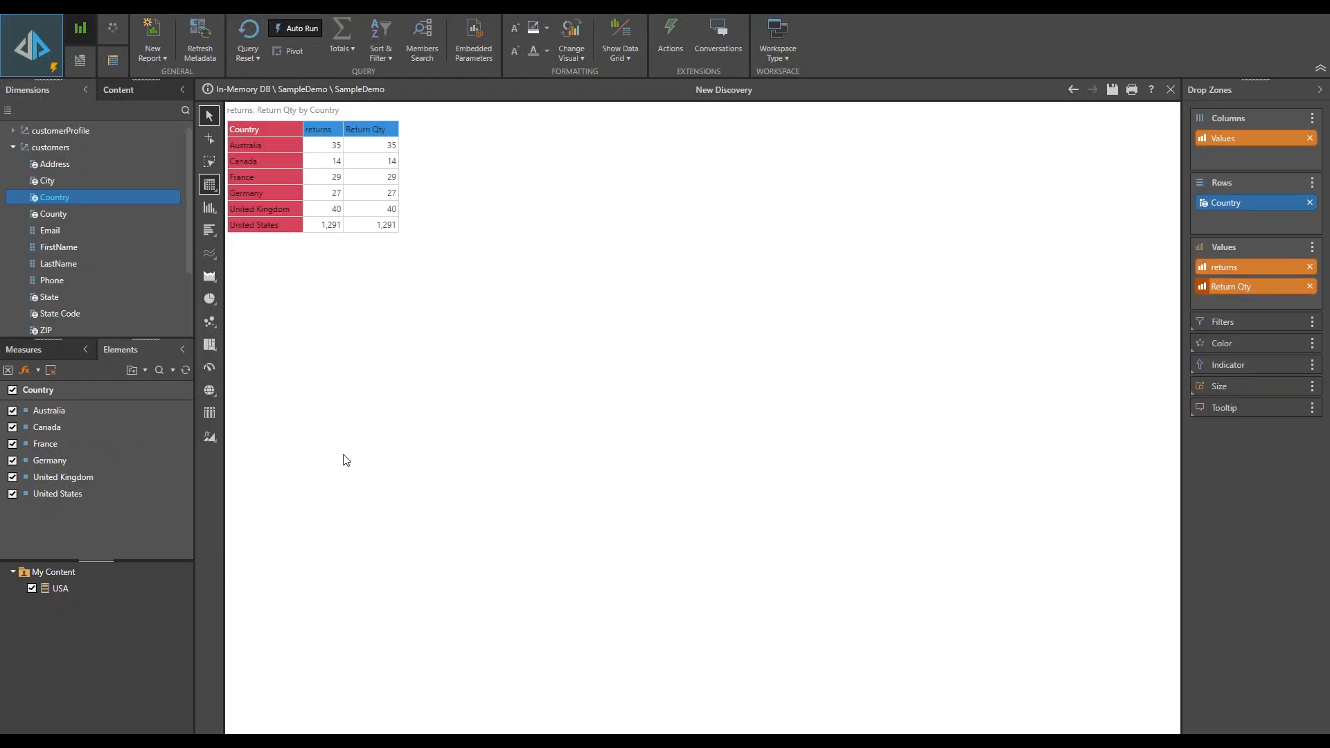